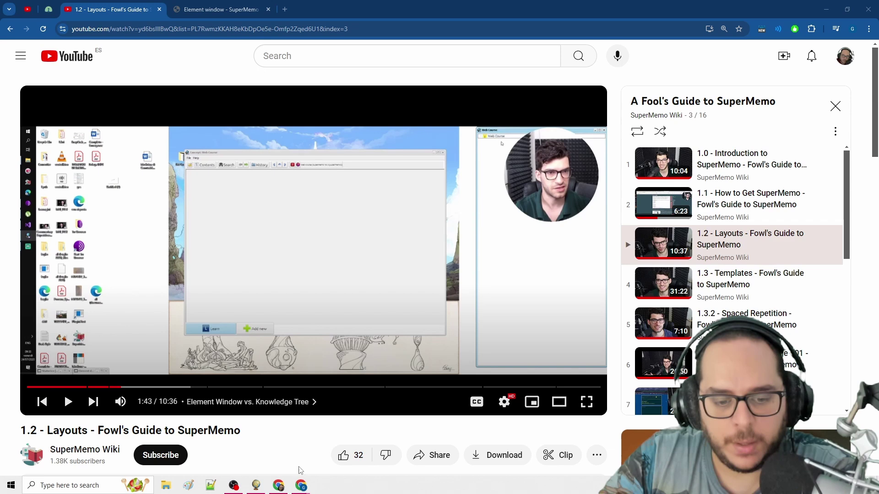
Switch to SuperMemo, show the element pop-up menu over the quote box, and nudge the window right
{"action": "left_click", "coordinate": [256, 486]}
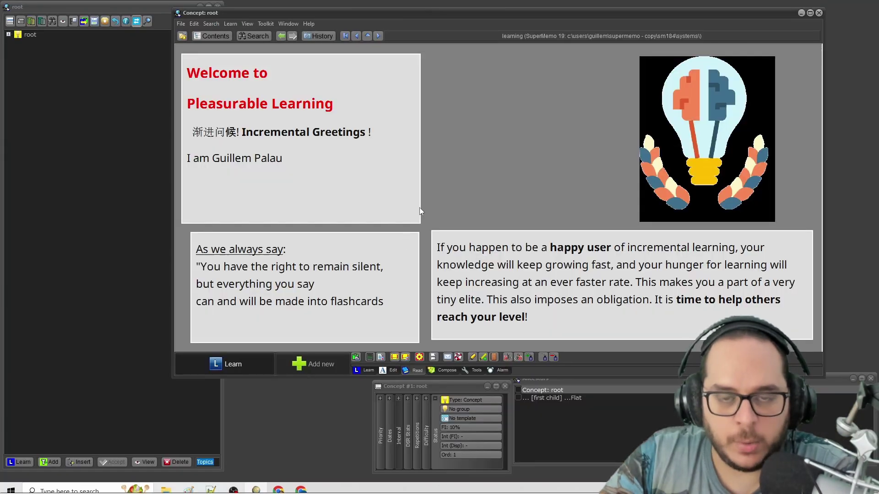
{"action": "right_click", "coordinate": [182, 251]}
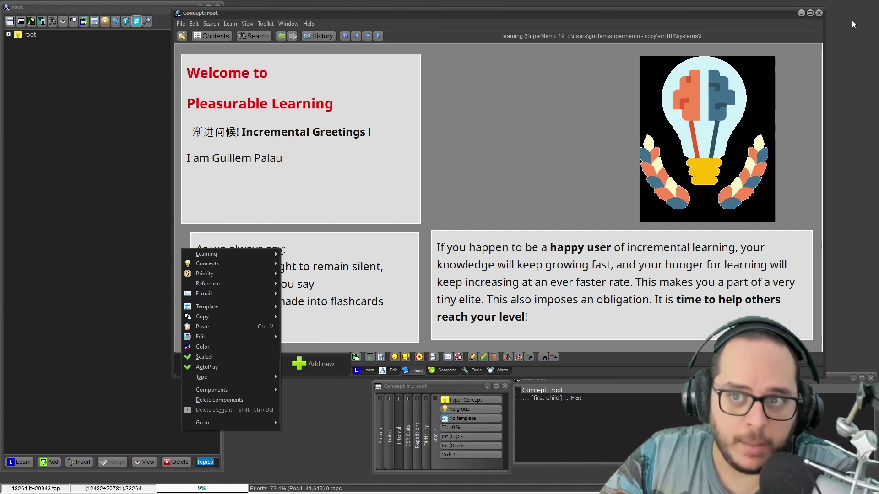
{"action": "left_click", "coordinate": [706, 23]}
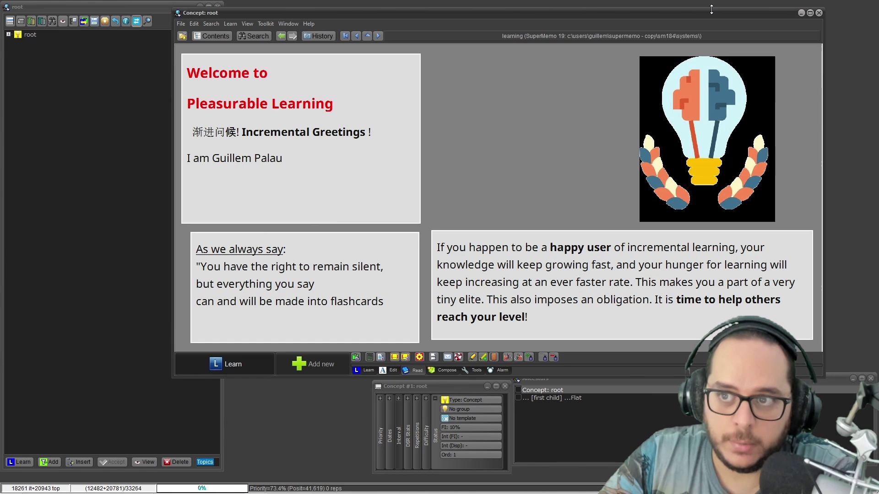
{"action": "left_click_drag", "start_coordinate": [714, 11], "coordinate": [753, 10]}
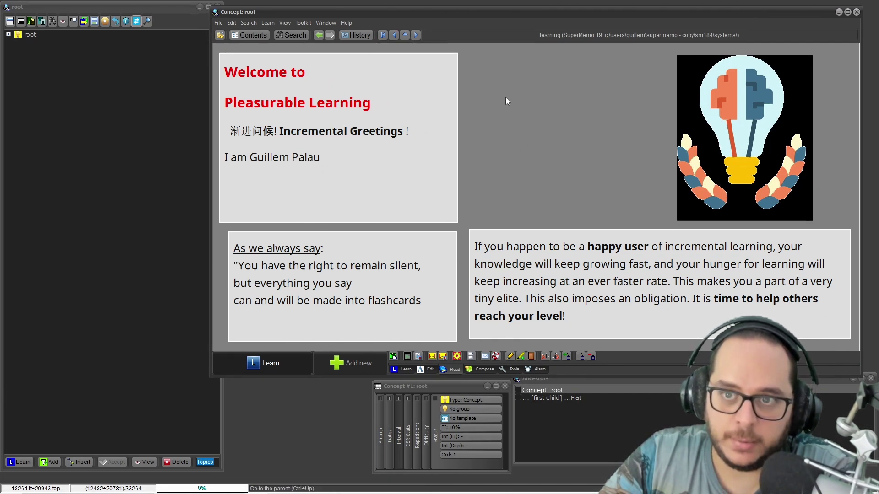
Compare the element pop-up menu with the text component's menu, then focus the welcome text
{"action": "right_click", "coordinate": [505, 57]}
{"action": "right_click", "coordinate": [628, 31]}
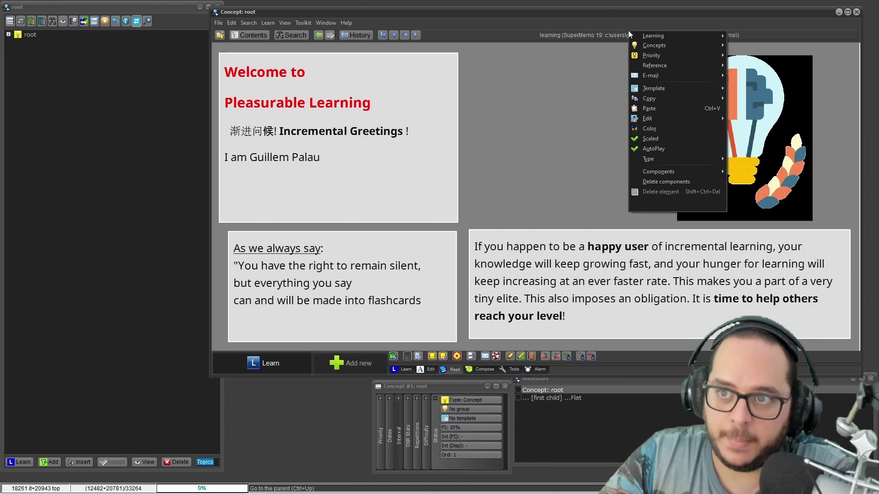
{"action": "right_click", "coordinate": [495, 38]}
{"action": "right_click", "coordinate": [434, 39]}
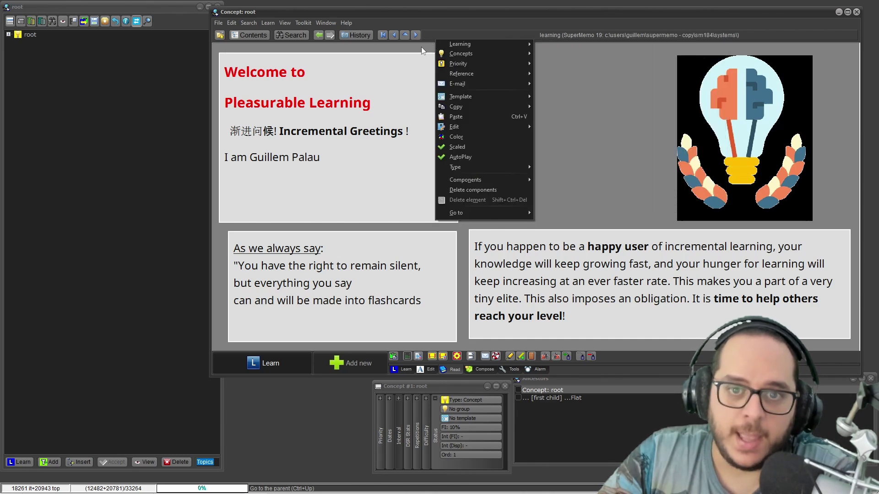
{"action": "right_click", "coordinate": [310, 76]}
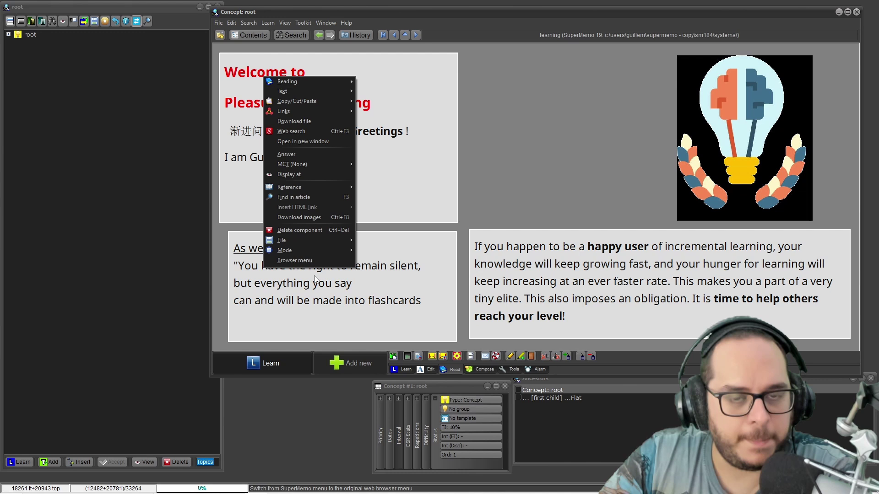
{"action": "left_click", "coordinate": [438, 86]}
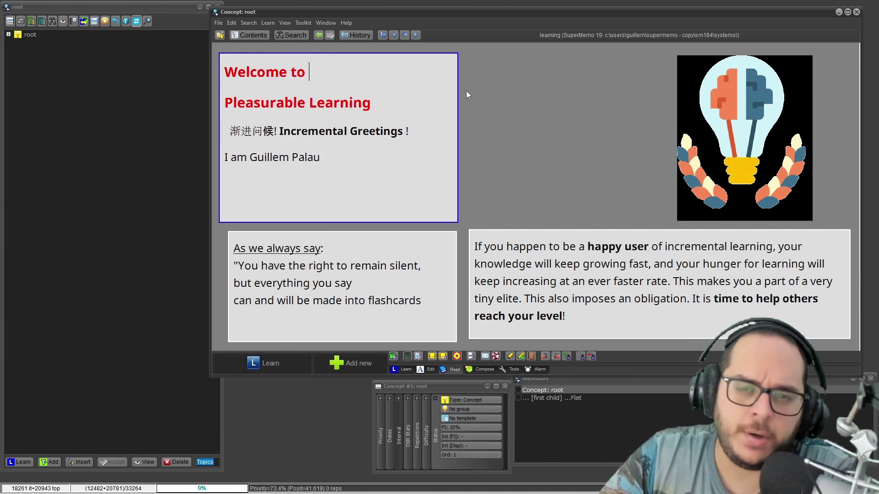
Show the root tree item's pop-up menu at New, then glance at the Edit menu
{"action": "right_click", "coordinate": [30, 34]}
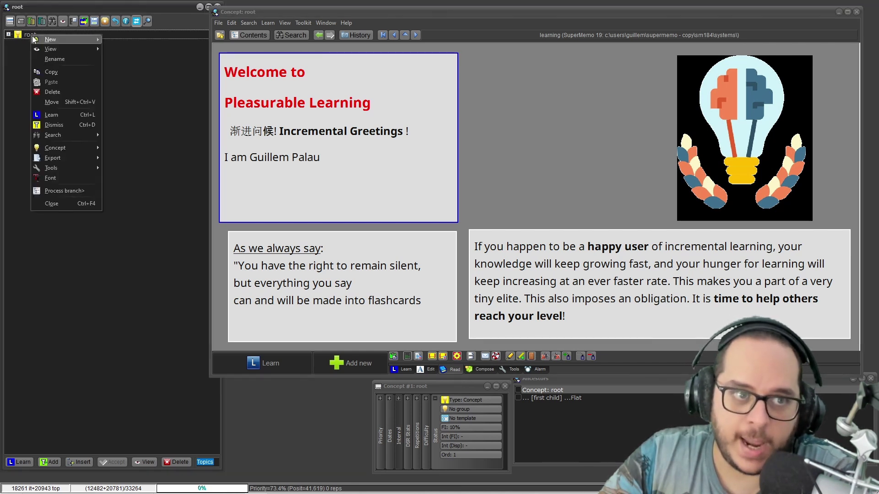
{"action": "mouse_move", "coordinate": [34, 39]}
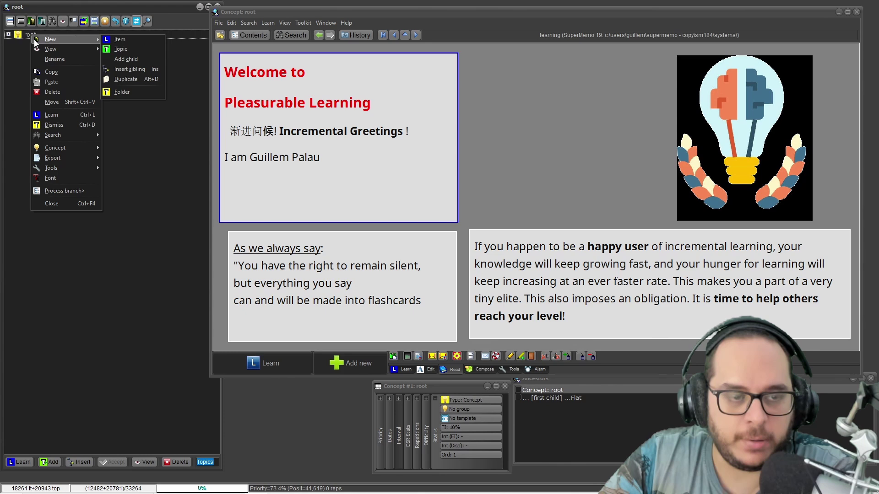
{"action": "left_click", "coordinate": [285, 22]}
{"action": "mouse_move", "coordinate": [232, 23]}
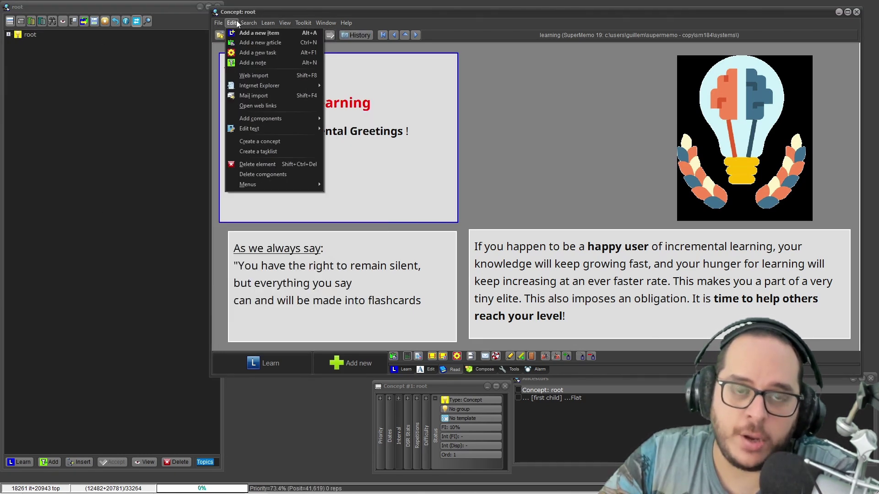
{"action": "left_click", "coordinate": [243, 14]}
Shift the window right and show Edit > Menus with the Element, Component, Contents, Browser and Registry shortcuts
{"action": "left_click_drag", "start_coordinate": [243, 14], "coordinate": [270, 14]}
{"action": "left_click", "coordinate": [244, 21]}
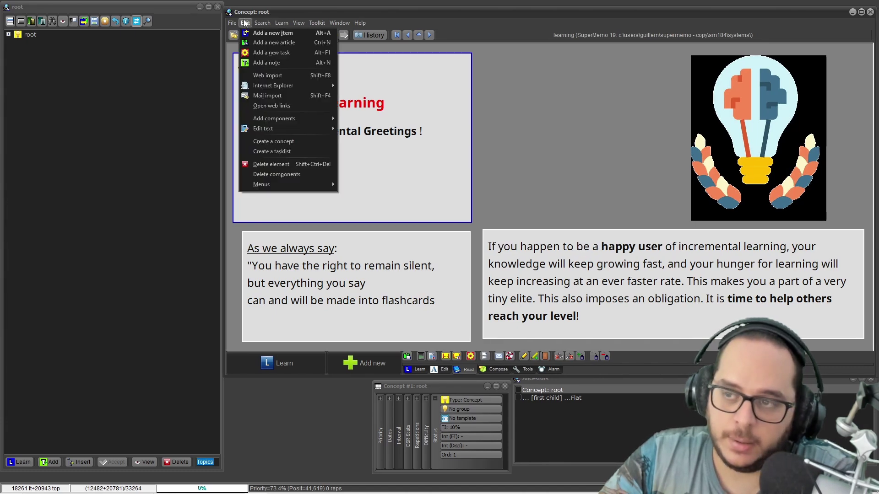
{"action": "left_click", "coordinate": [299, 23]}
{"action": "left_click", "coordinate": [245, 22]}
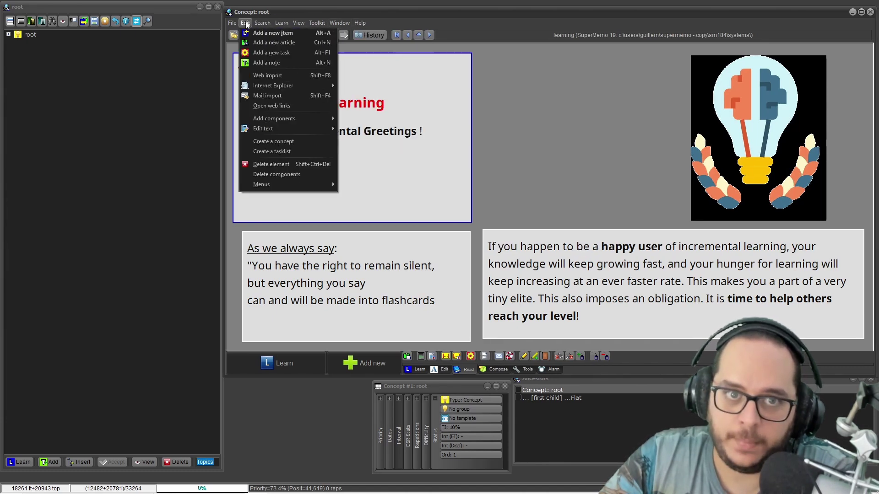
{"action": "mouse_move", "coordinate": [281, 185]}
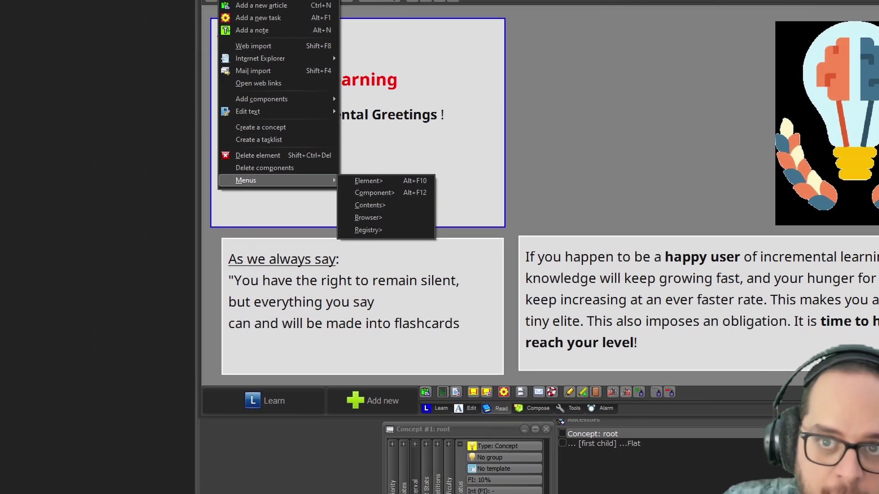
Close the shortcut list and show the element pop-up menu in the empty area and near the collection name
{"action": "left_click", "coordinate": [631, 23]}
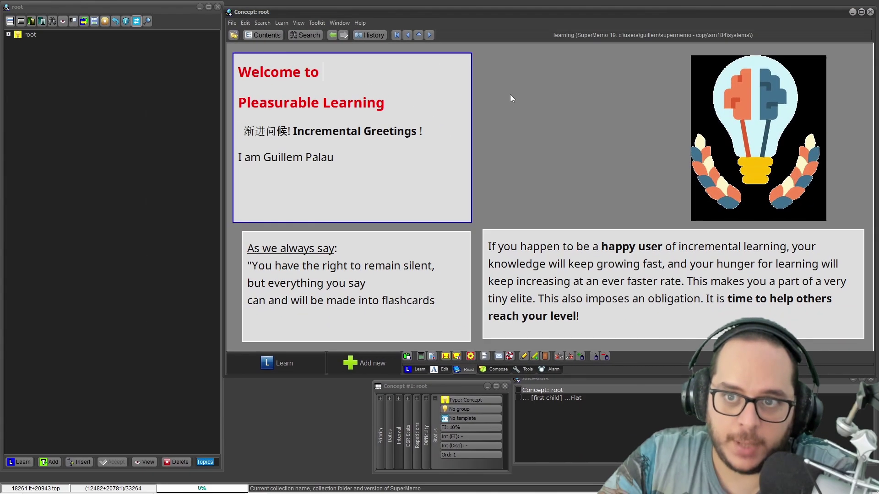
{"action": "right_click", "coordinate": [632, 4]}
{"action": "key", "text": "Escape"}
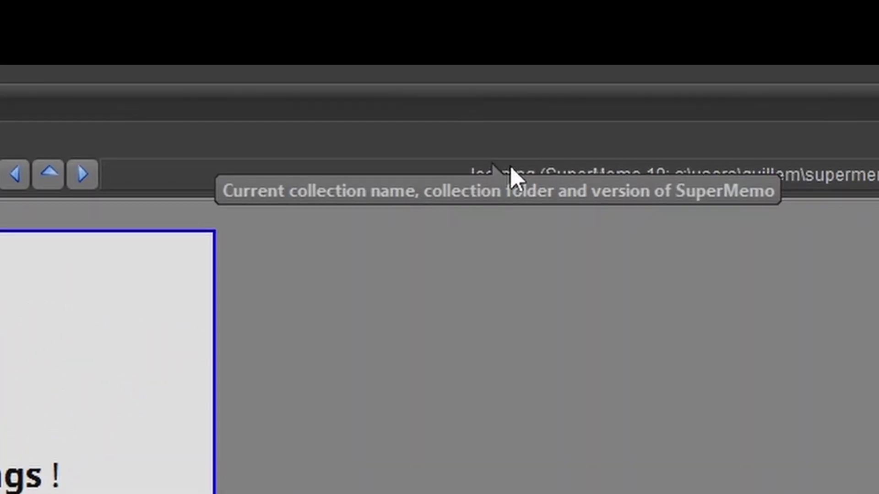
{"action": "right_click", "coordinate": [511, 167]}
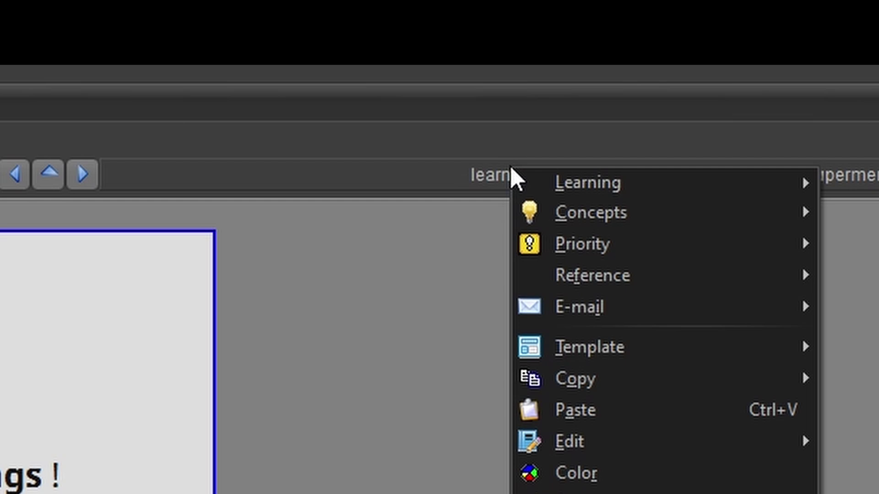
{"action": "left_click", "coordinate": [433, 179]}
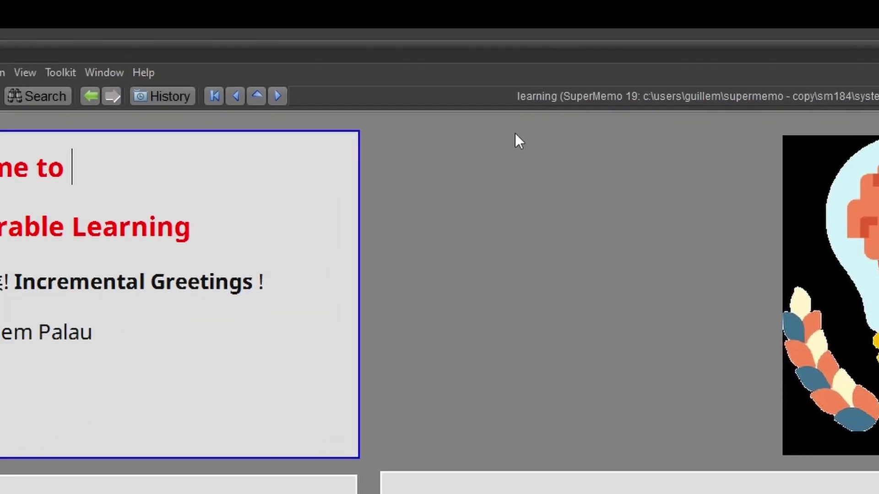
Summon the element menu with the Menu key, then bring up the Edit > Menus submenu again
{"action": "key", "text": "Menu"}
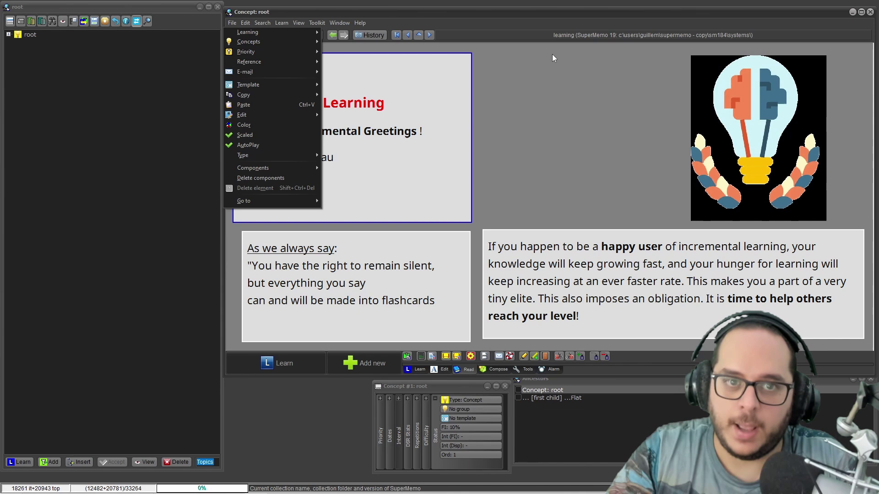
{"action": "right_click", "coordinate": [553, 54]}
{"action": "key", "text": "Escape"}
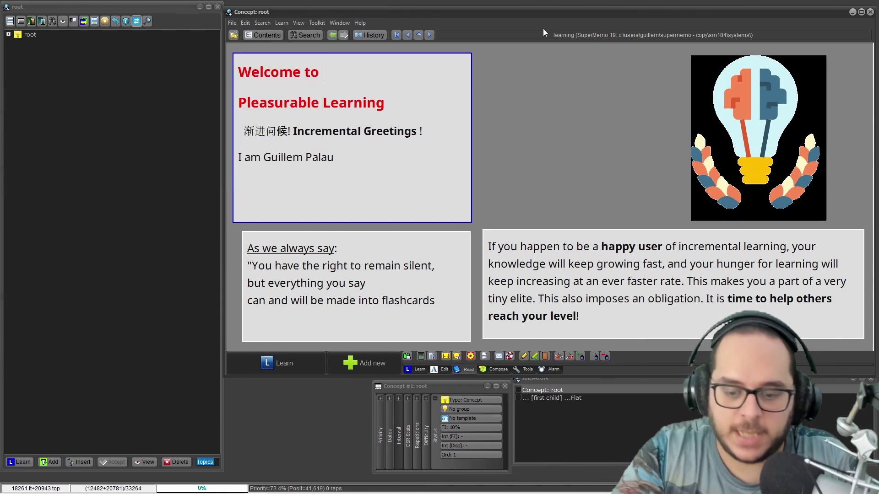
{"action": "key", "text": "Menu"}
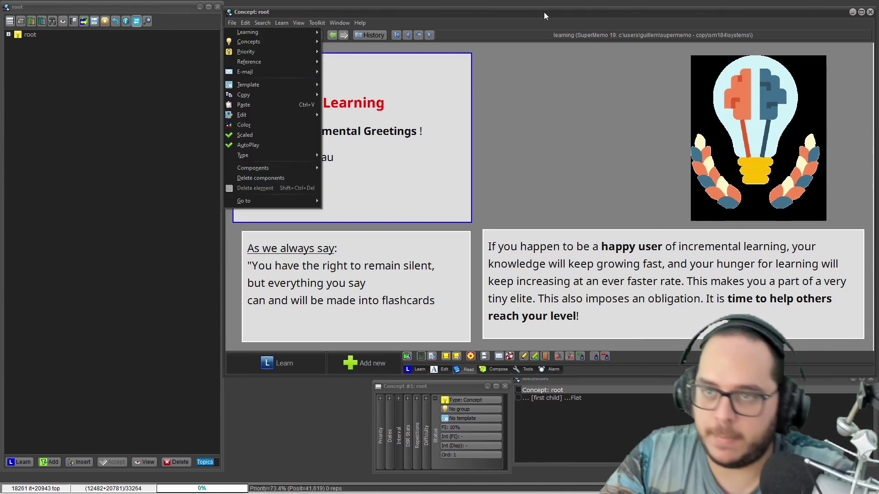
{"action": "key", "text": "Escape"}
{"action": "left_click", "coordinate": [245, 24]}
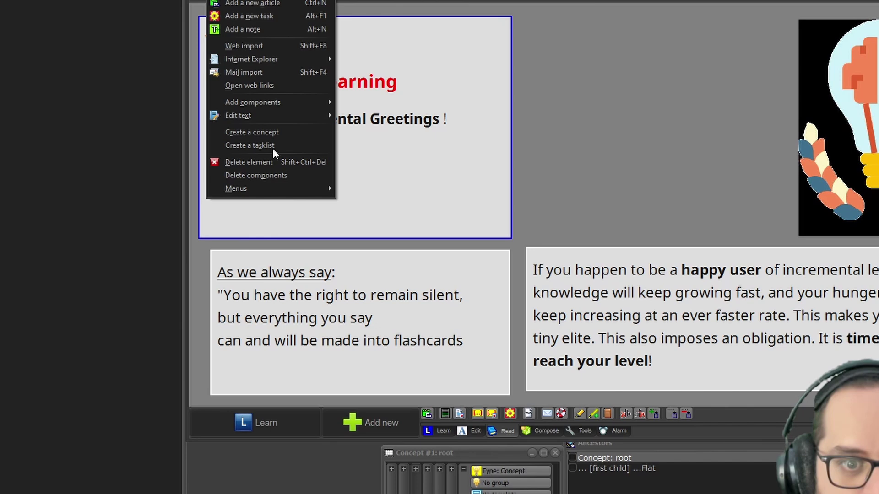
{"action": "mouse_move", "coordinate": [306, 185]}
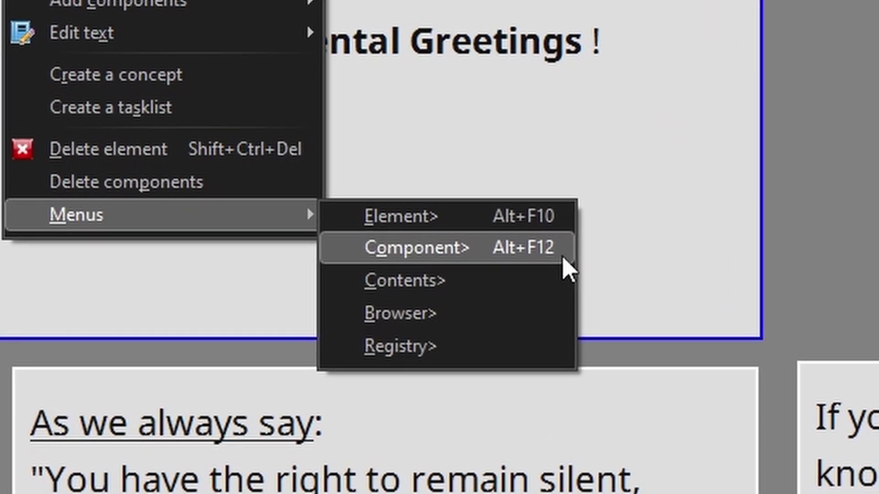
Browse the text component's menu to Text > Font, then show the bulb image's File submenu
{"action": "left_click", "coordinate": [539, 255]}
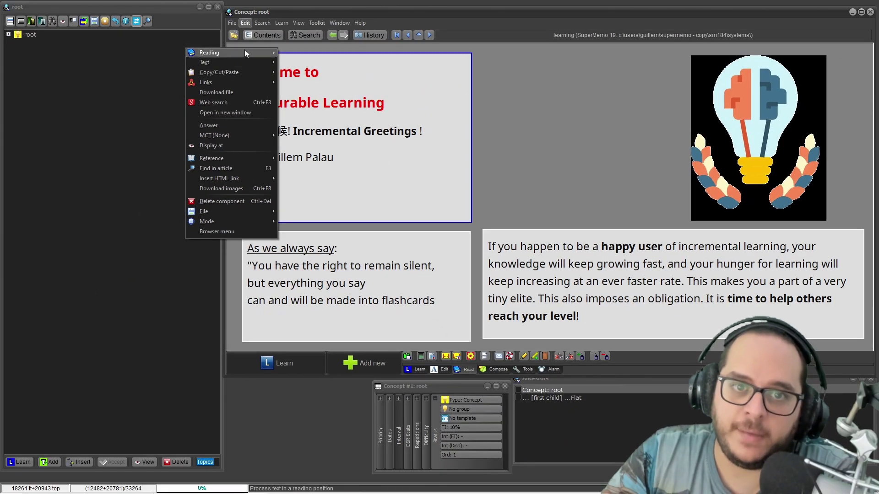
{"action": "mouse_move", "coordinate": [229, 63]}
{"action": "mouse_move", "coordinate": [297, 73]}
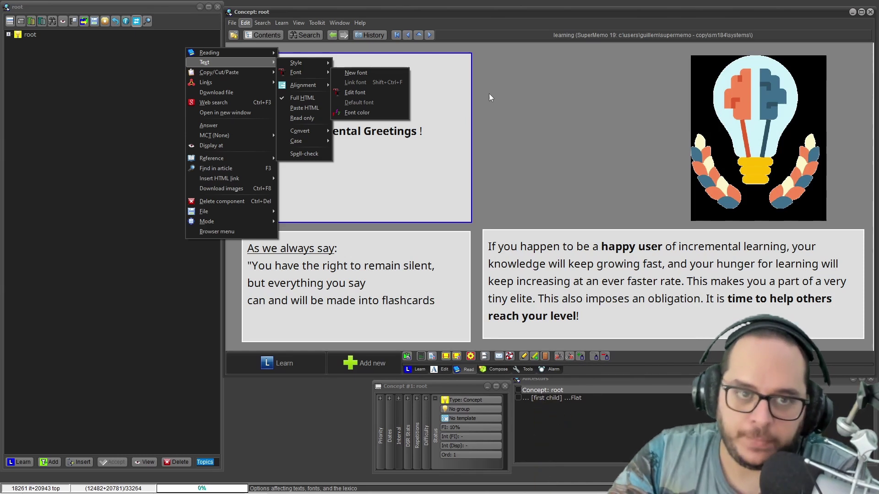
{"action": "left_click", "coordinate": [489, 93]}
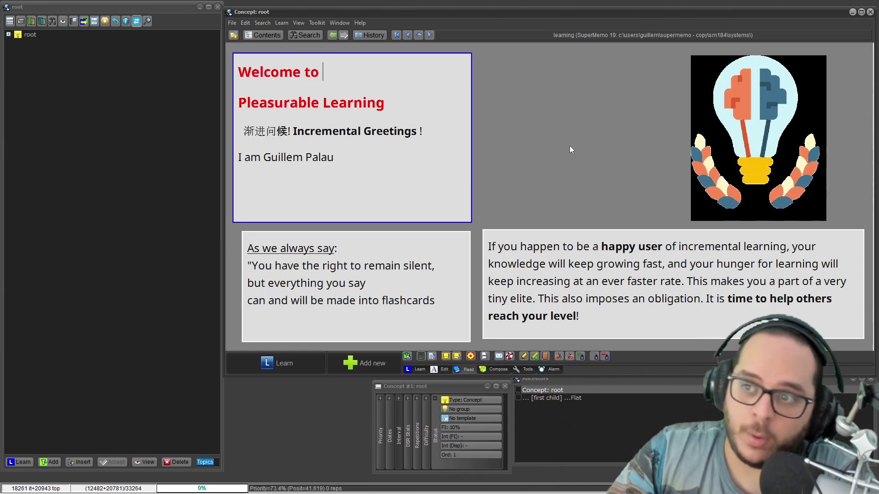
{"action": "right_click", "coordinate": [728, 74]}
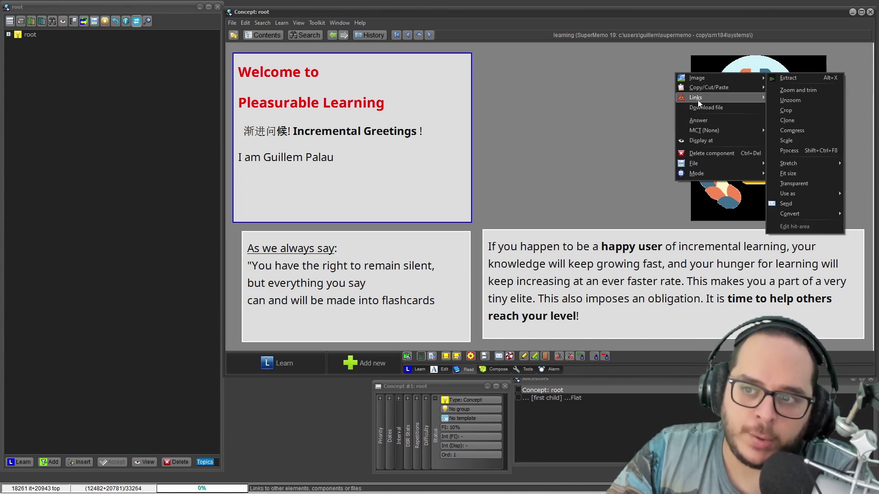
{"action": "mouse_move", "coordinate": [699, 166]}
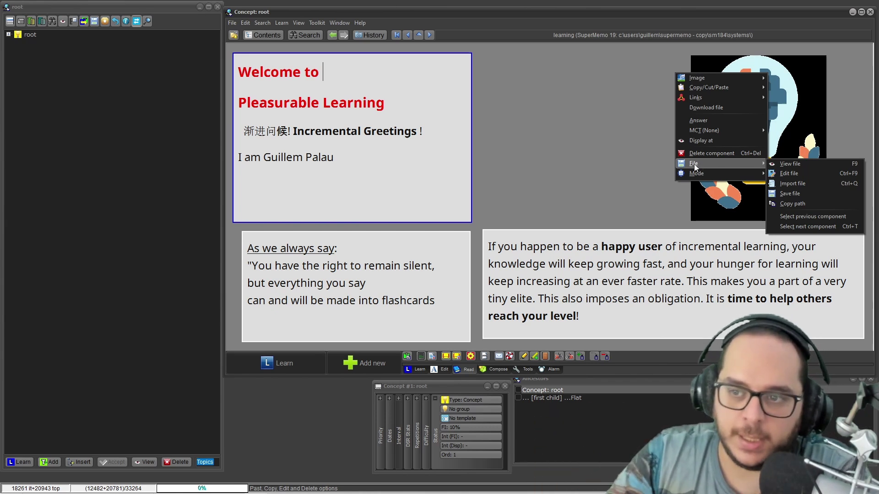
{"action": "left_click", "coordinate": [249, 23]}
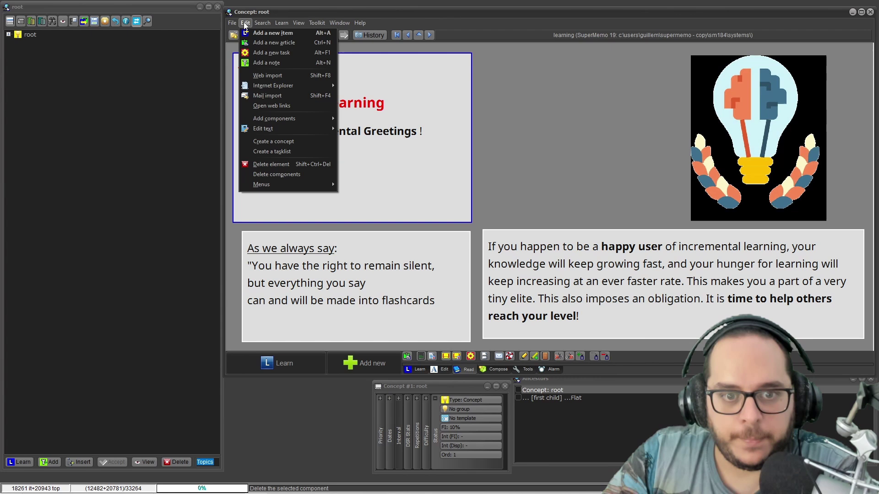
{"action": "mouse_move", "coordinate": [286, 182]}
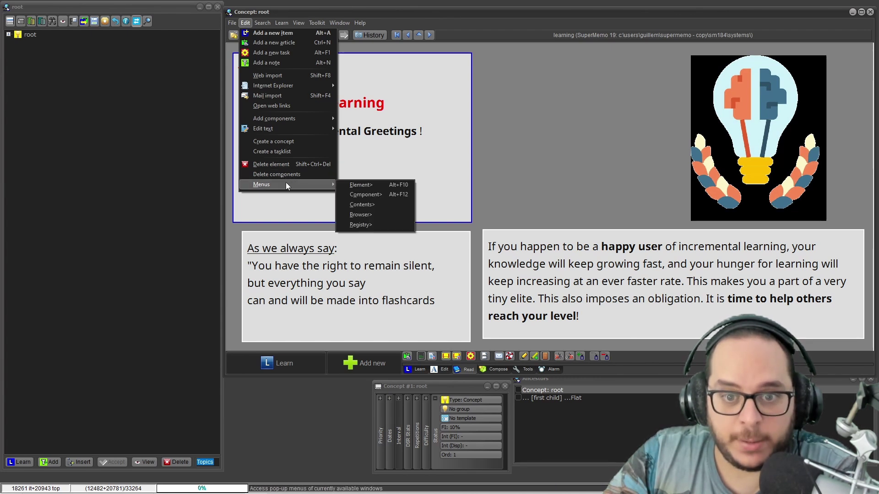
{"action": "left_click", "coordinate": [399, 204]}
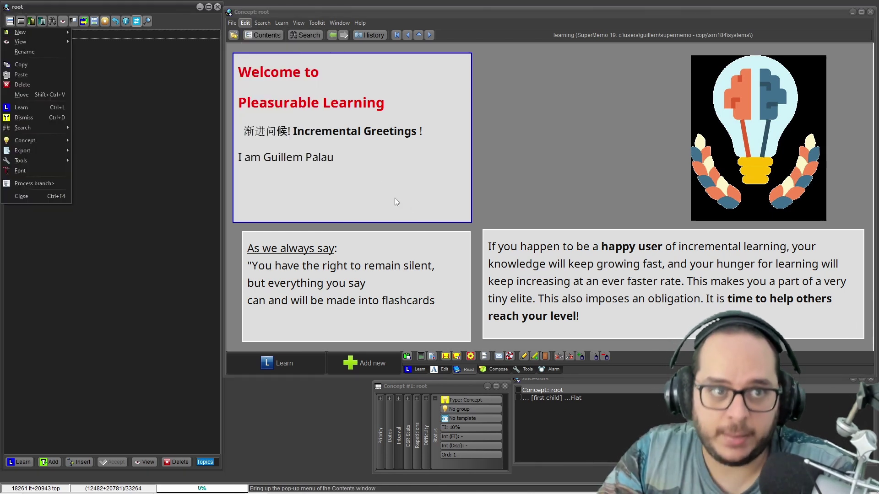
{"action": "left_click", "coordinate": [181, 63]}
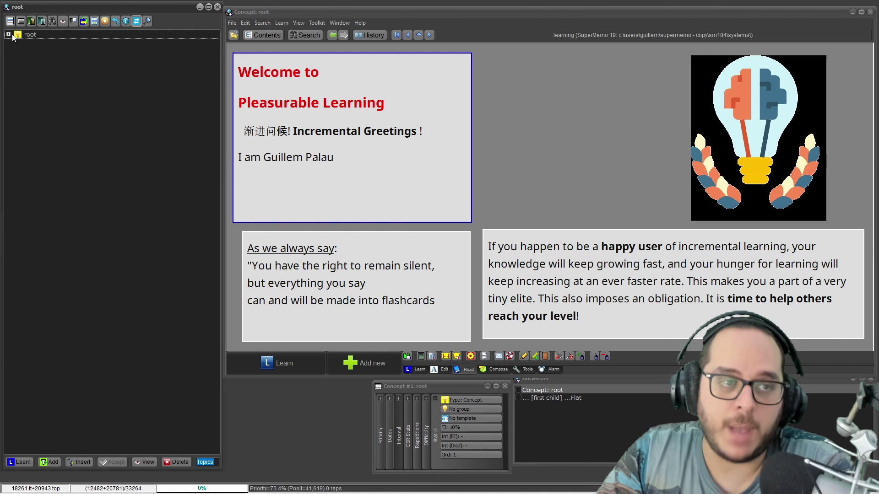
{"action": "right_click", "coordinate": [26, 35]}
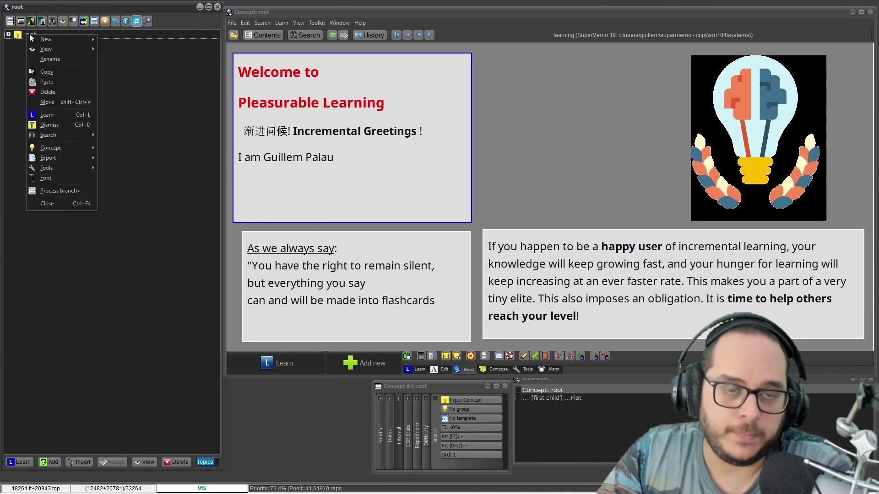
{"action": "mouse_move", "coordinate": [46, 49]}
{"action": "left_click", "coordinate": [252, 18]}
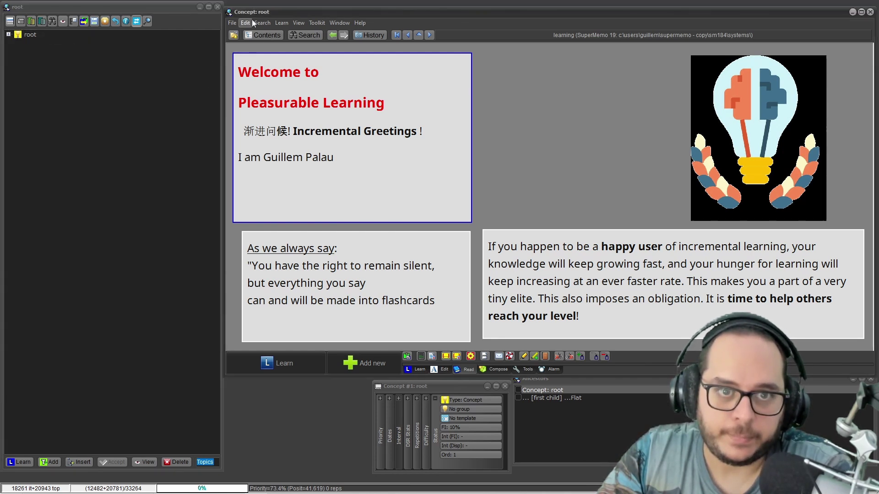
{"action": "left_click", "coordinate": [249, 21]}
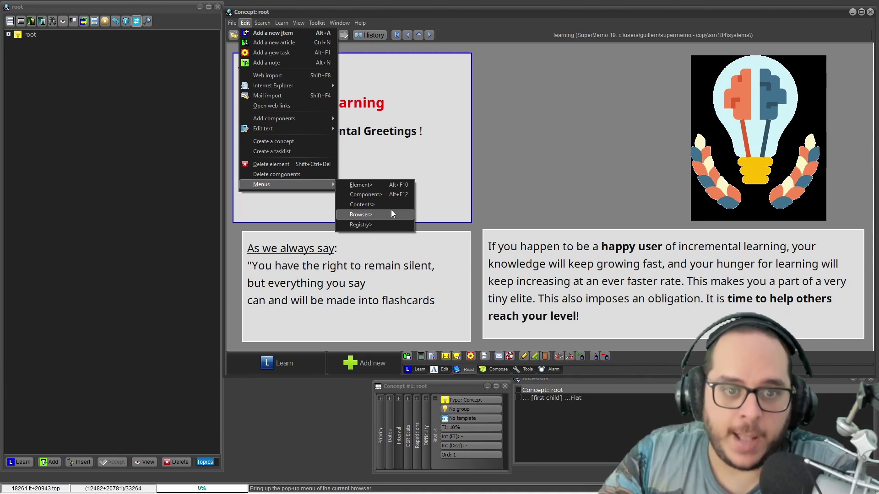
{"action": "left_click", "coordinate": [390, 222]}
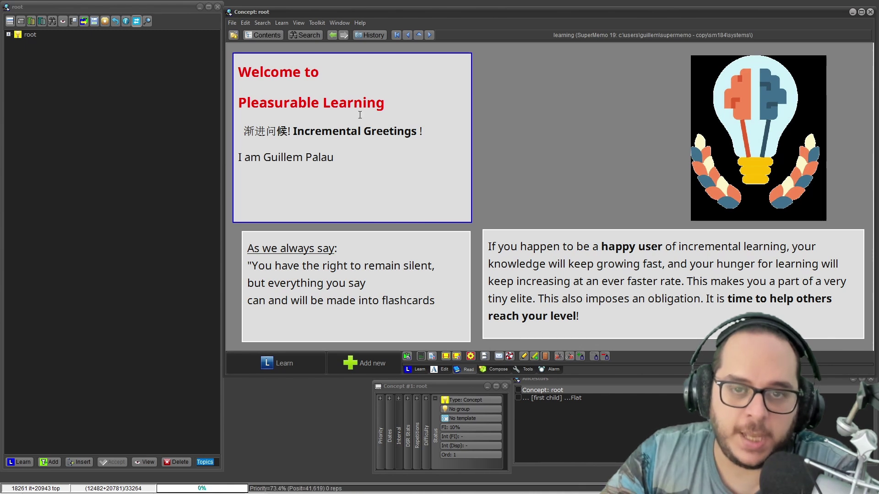
{"action": "left_click", "coordinate": [271, 23]}
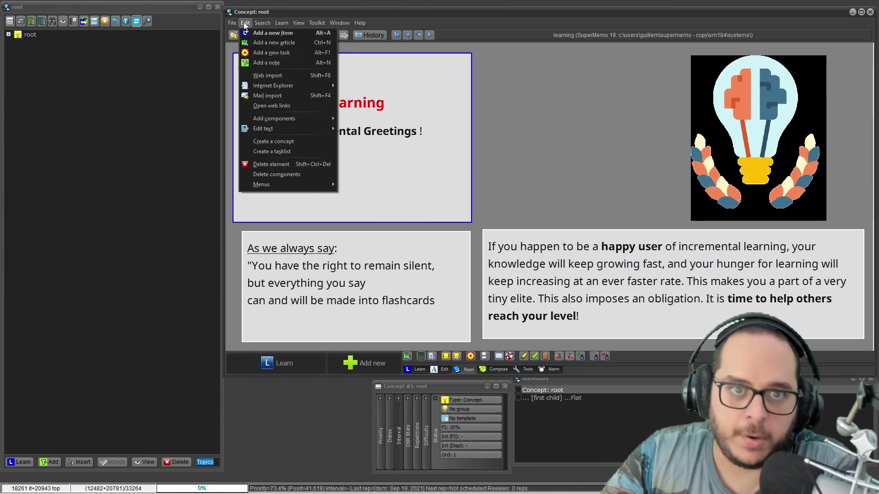
{"action": "mouse_move", "coordinate": [245, 22]}
{"action": "left_click", "coordinate": [364, 222]}
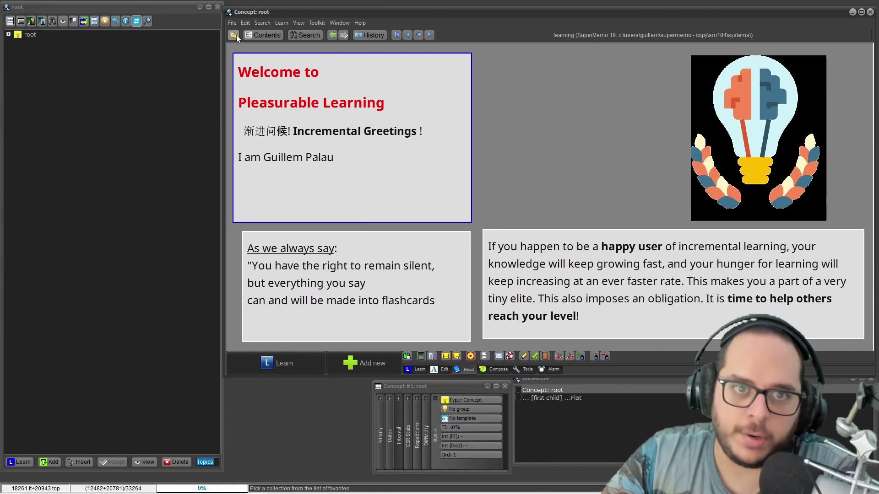
{"action": "left_click", "coordinate": [245, 23]}
Close the editing commands menu without deleting anything
{"action": "left_click", "coordinate": [362, 138]}
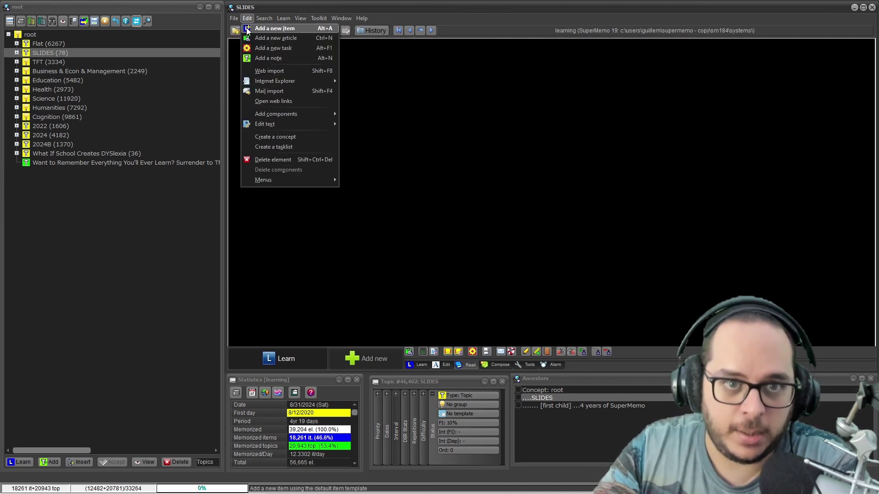
{"action": "mouse_move", "coordinate": [287, 181]}
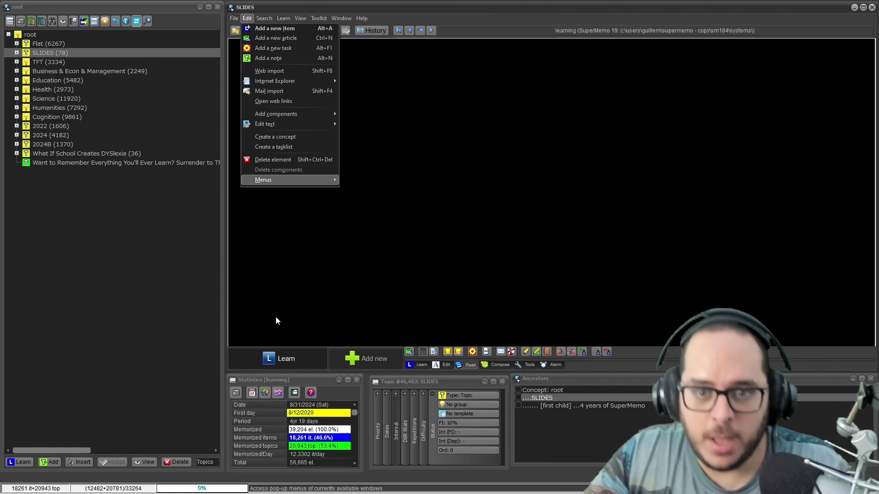
Bring YouTube Studio forward, clear the 'ahk' channel search and close its dropdown
{"action": "mouse_move", "coordinate": [281, 489]}
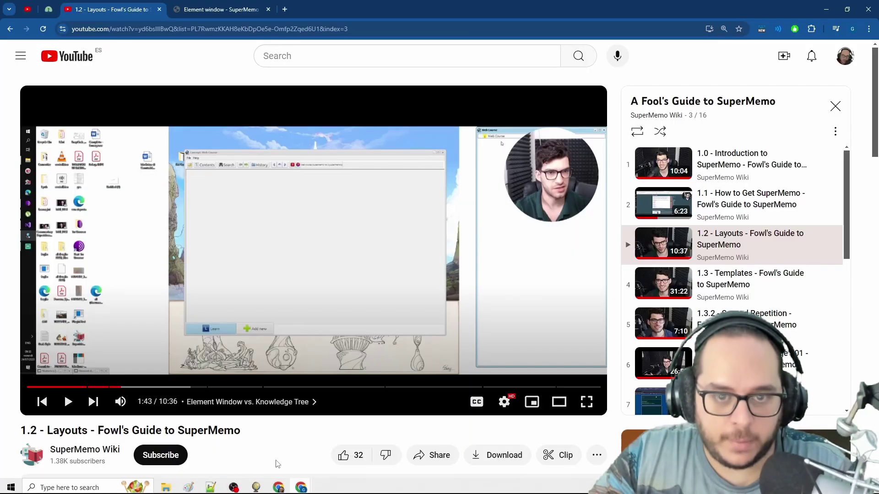
{"action": "left_click", "coordinate": [351, 439]}
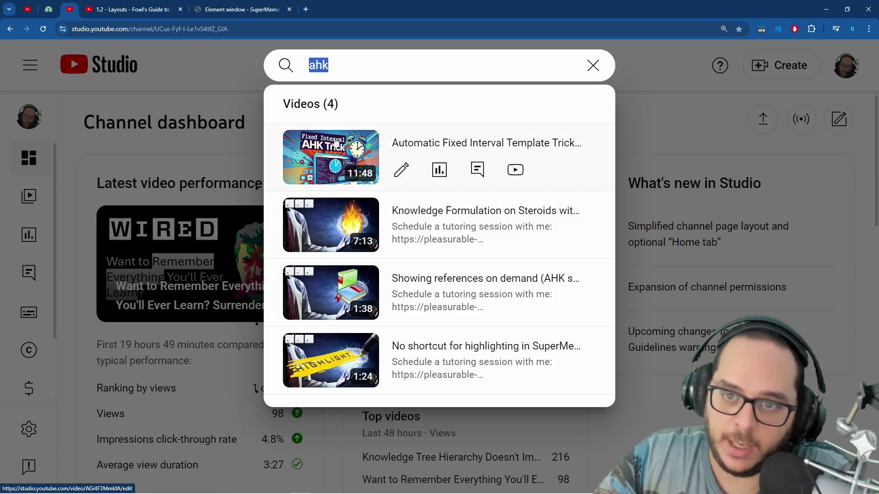
{"action": "left_click", "coordinate": [592, 65]}
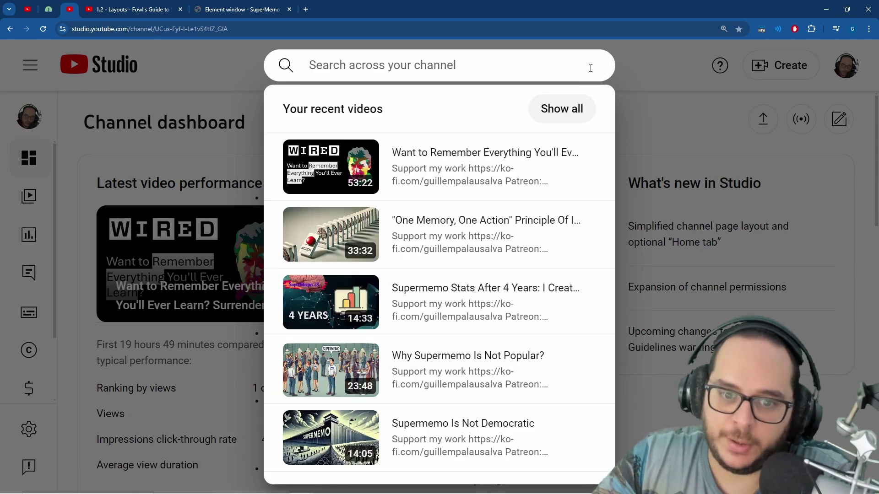
{"action": "left_click", "coordinate": [672, 92]}
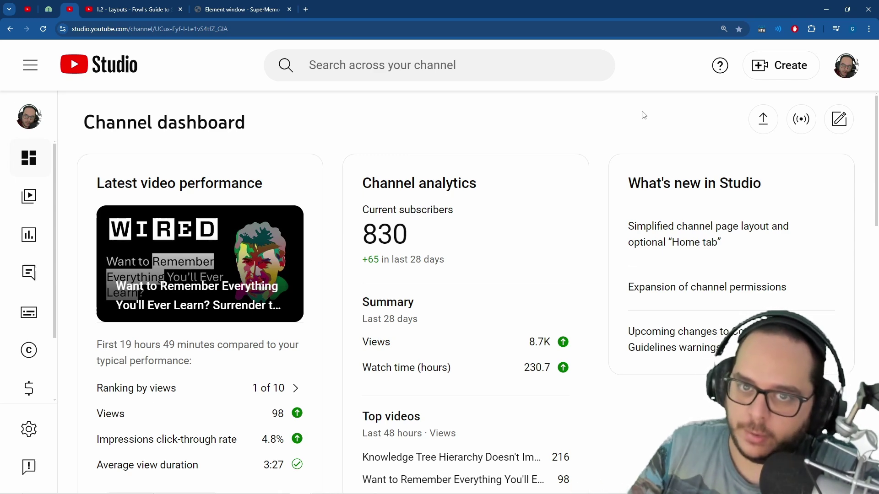
Return to the '1.2 - Layouts' Fowl's Guide video tab
{"action": "left_click", "coordinate": [110, 7]}
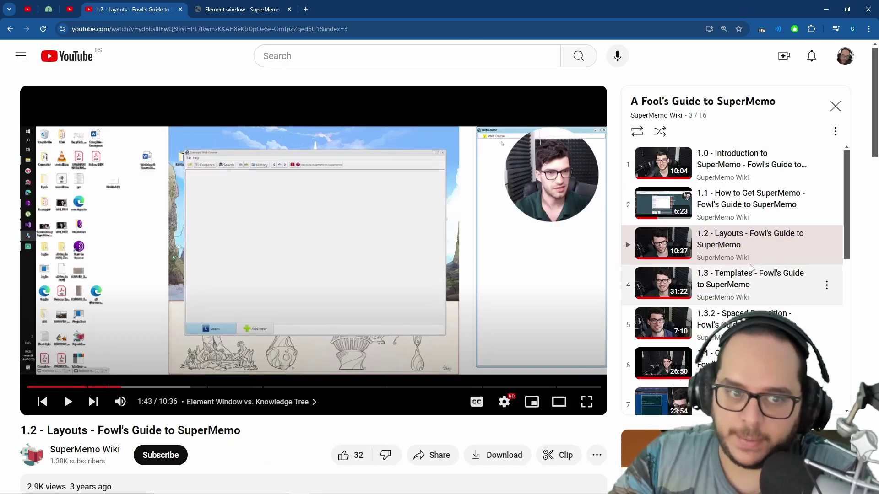